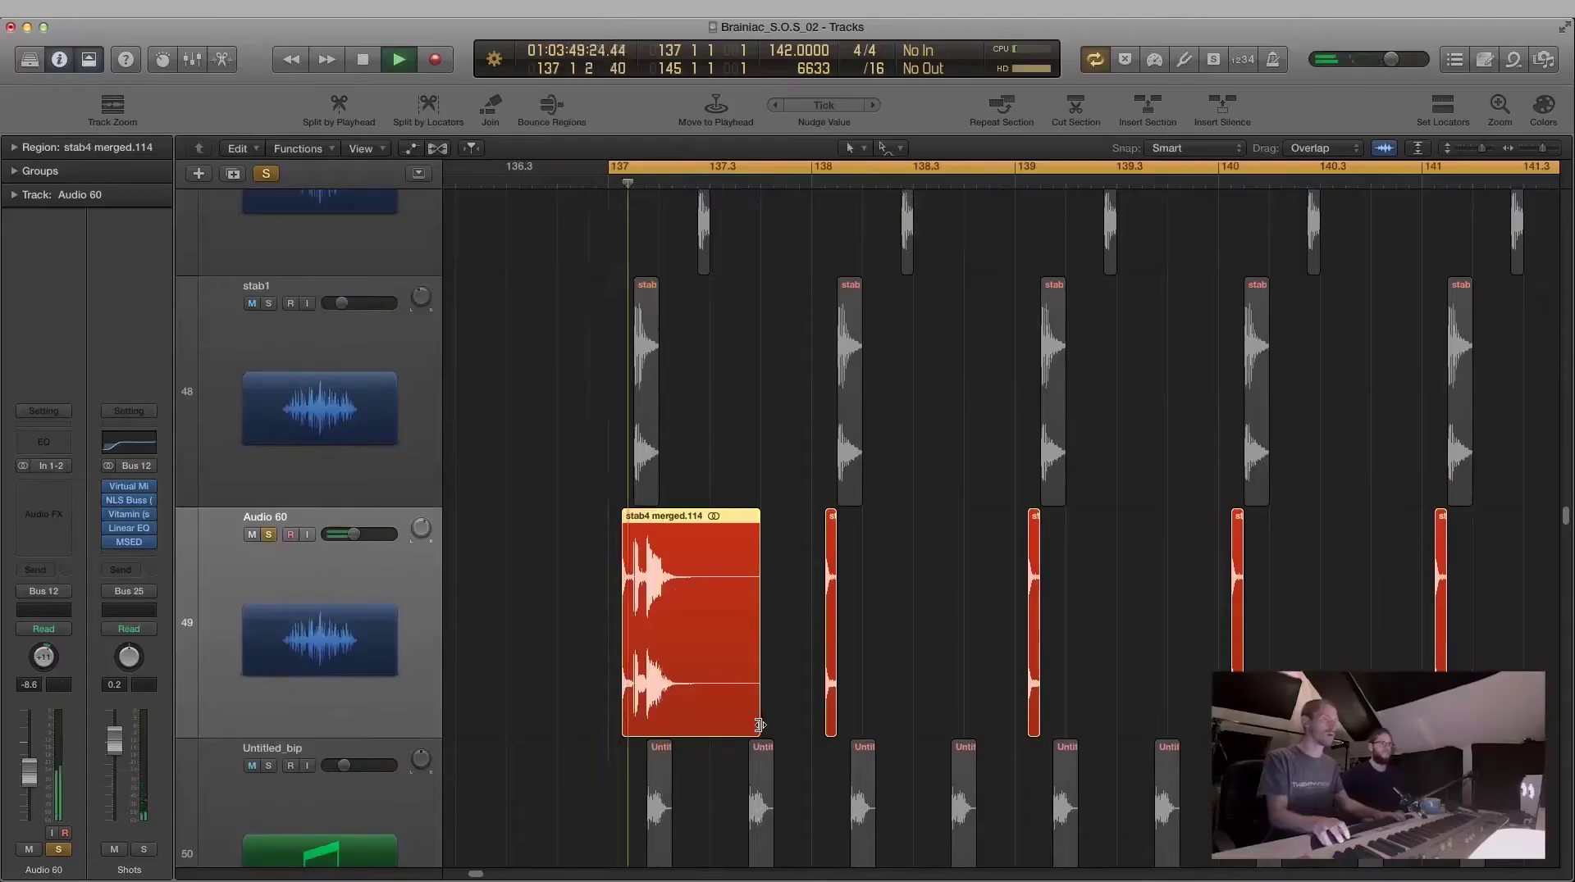
Audition the stab section before bar 137, then undo the Audio 60 region resize.
key("space")
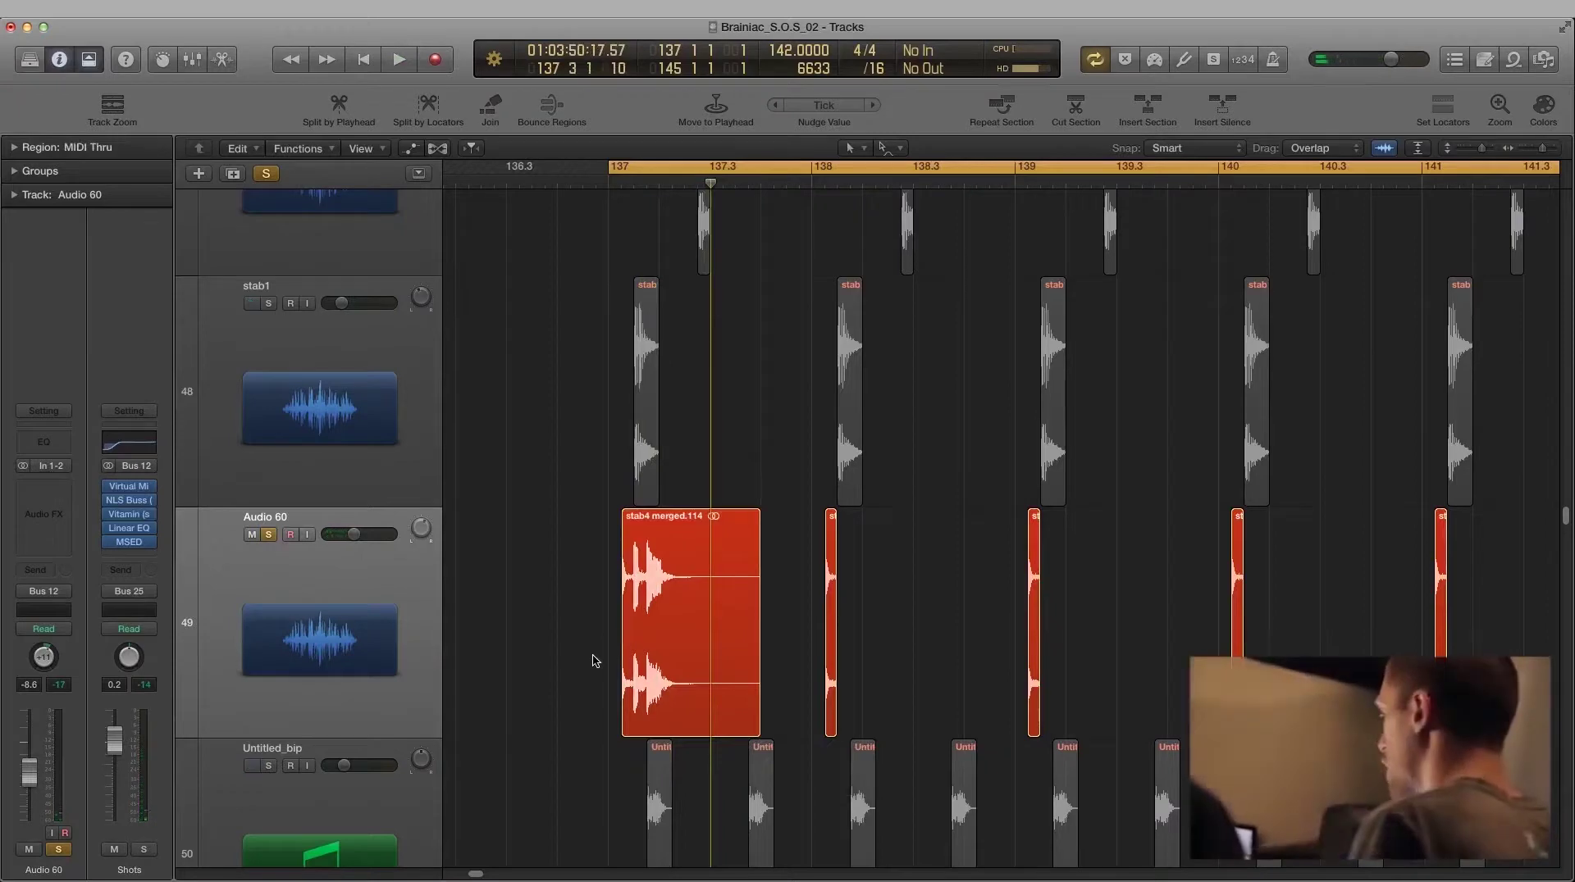
key("space")
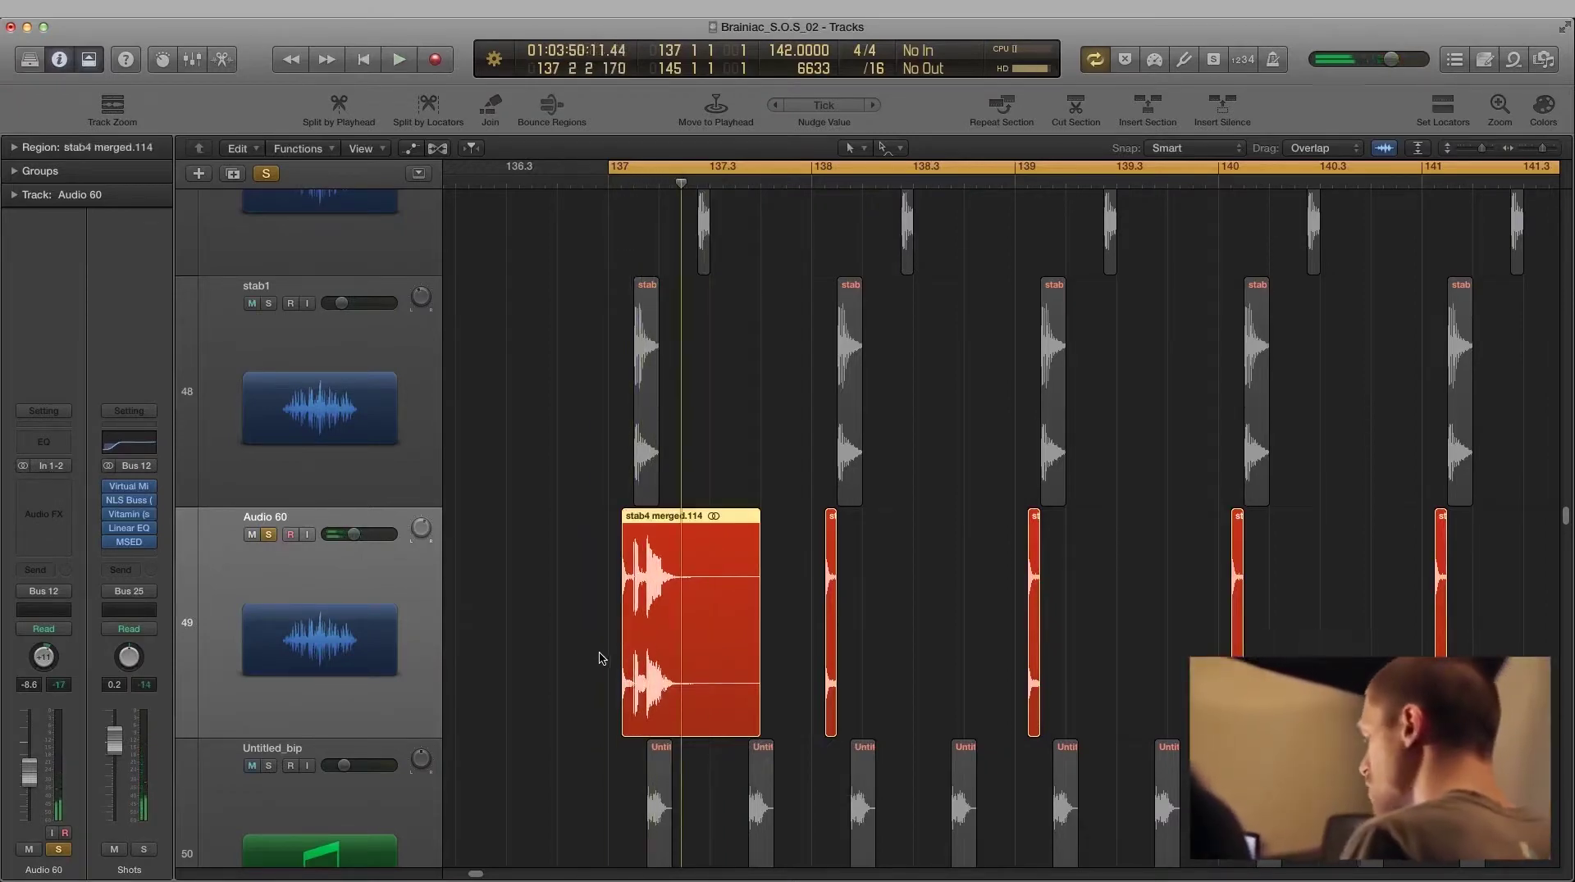
key("super+z")
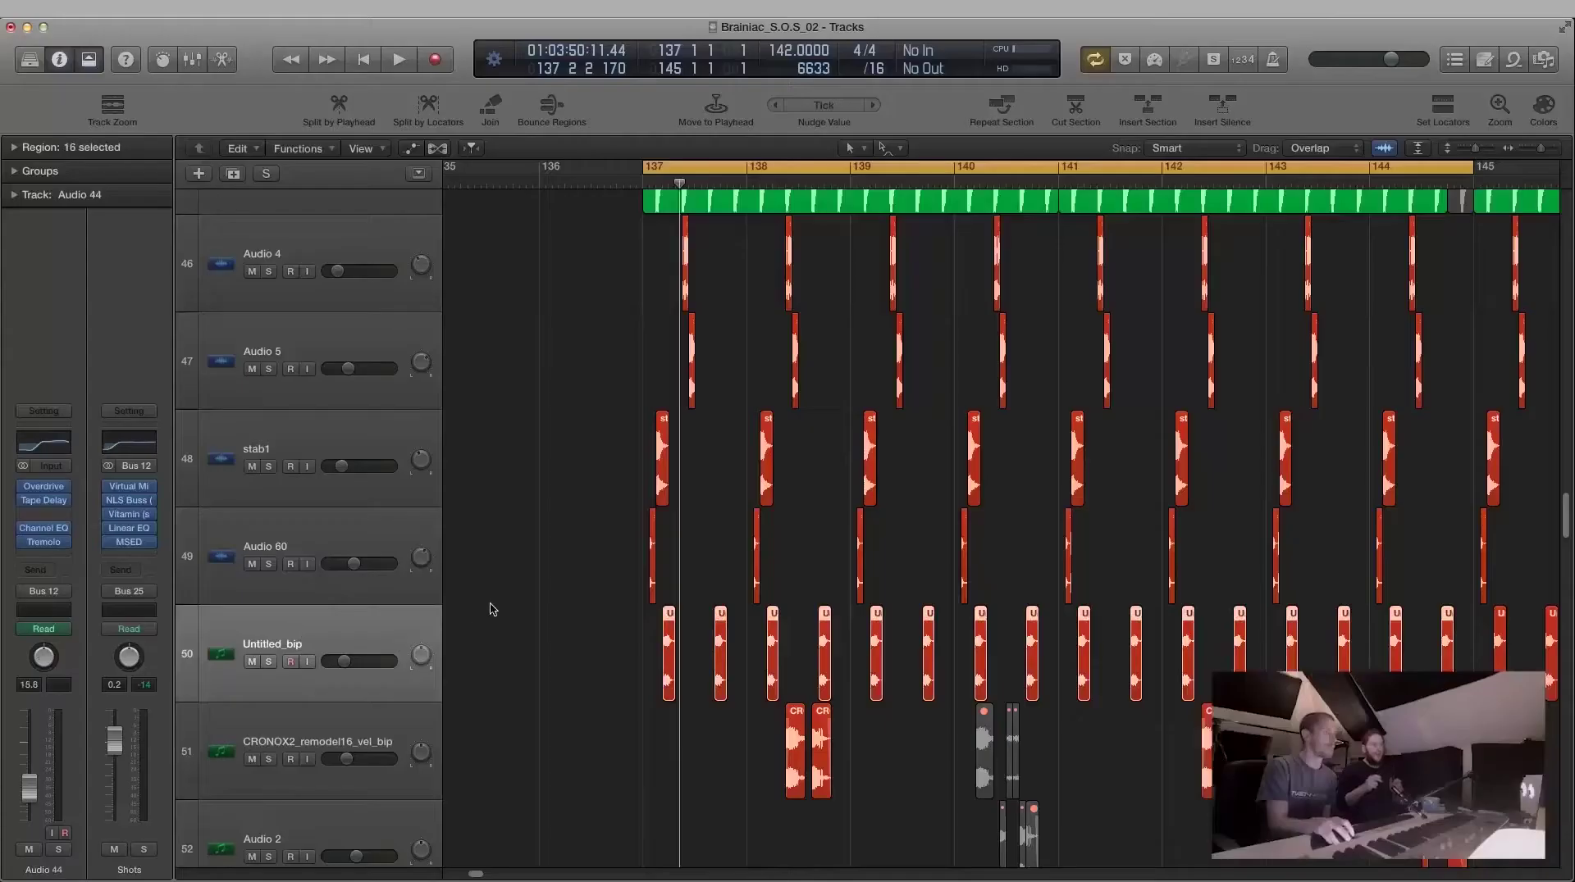
Clear the region selection and select the Audio 60 track header.
left_click(492, 609)
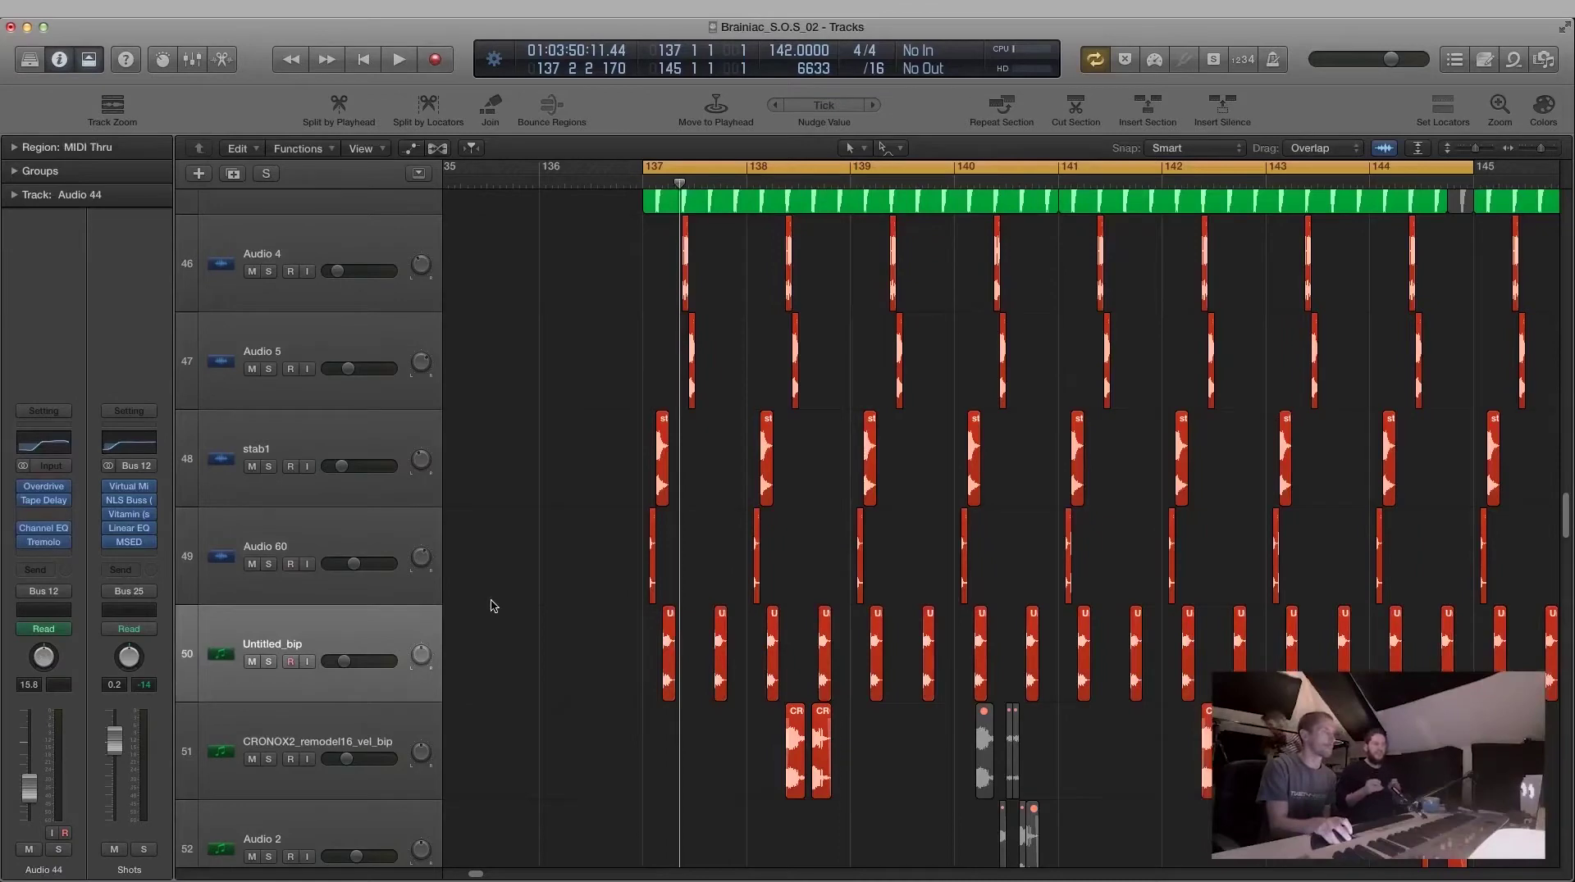
left_click(287, 528)
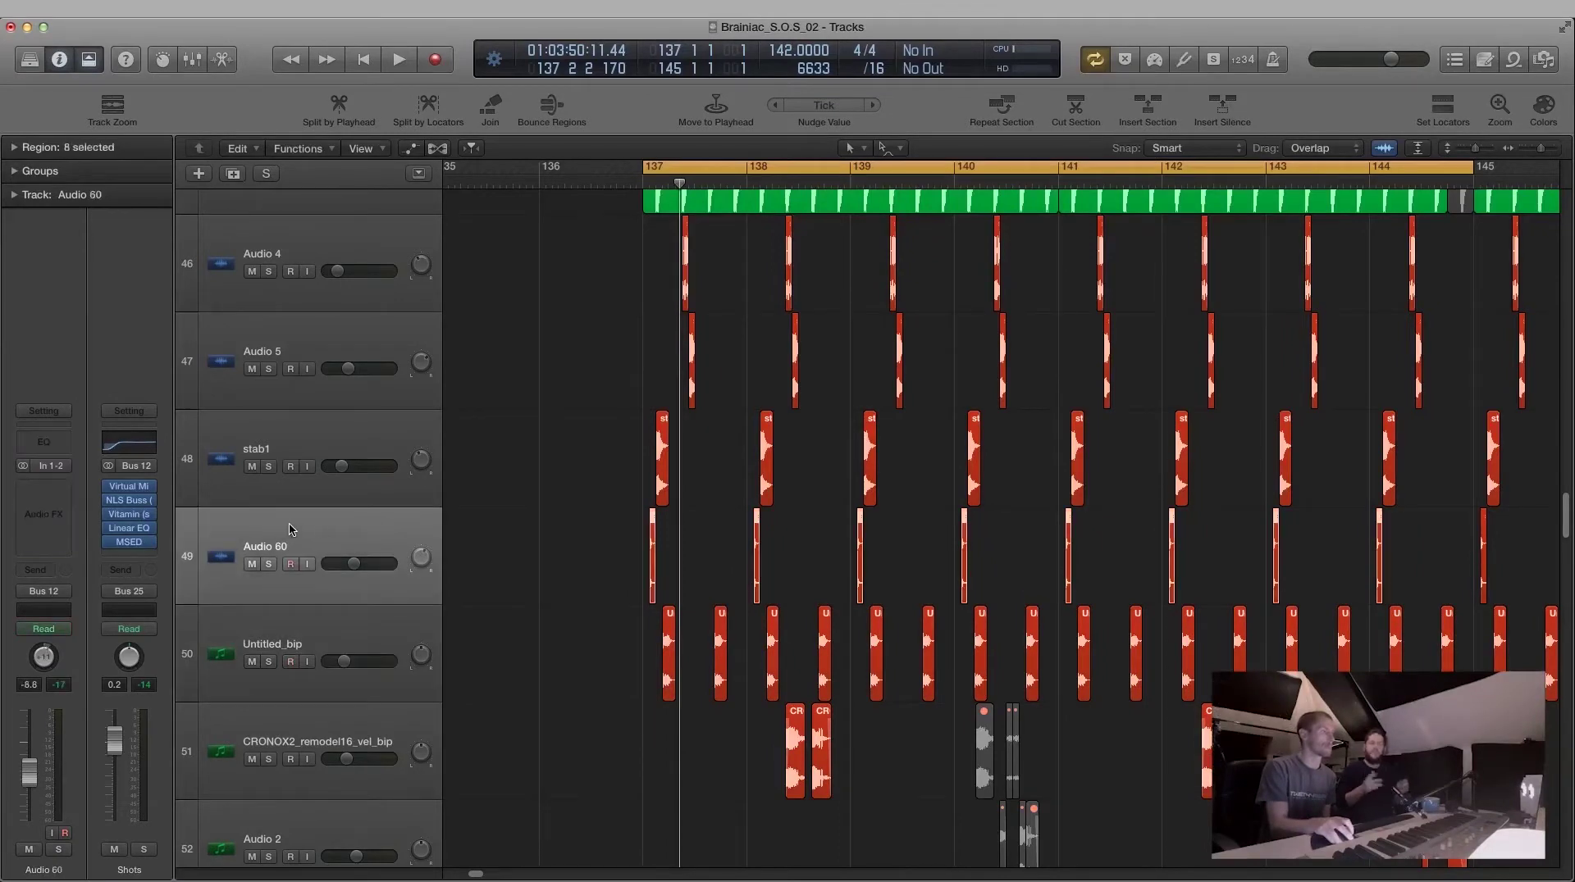